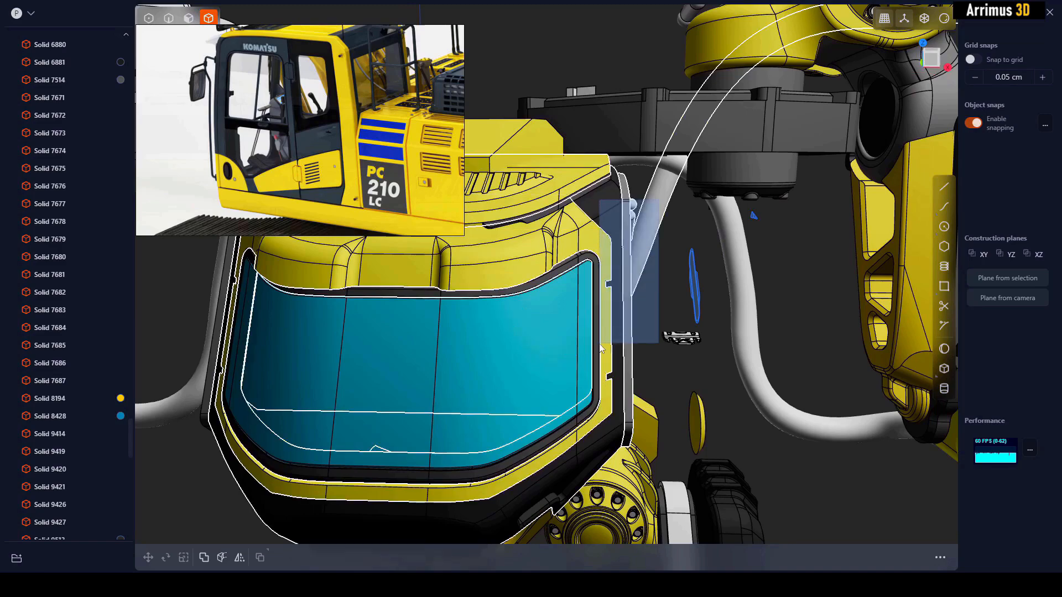
- Move the rounded bar up along the diagonal frame between the two cab windows, past the upper bracket
middle_click_drag(696, 319, 549, 254)
left_click(703, 333)
left_click(548, 208)
scroll(559, 217, "up", 1)
scroll(561, 220, "up", 1)
key("m")
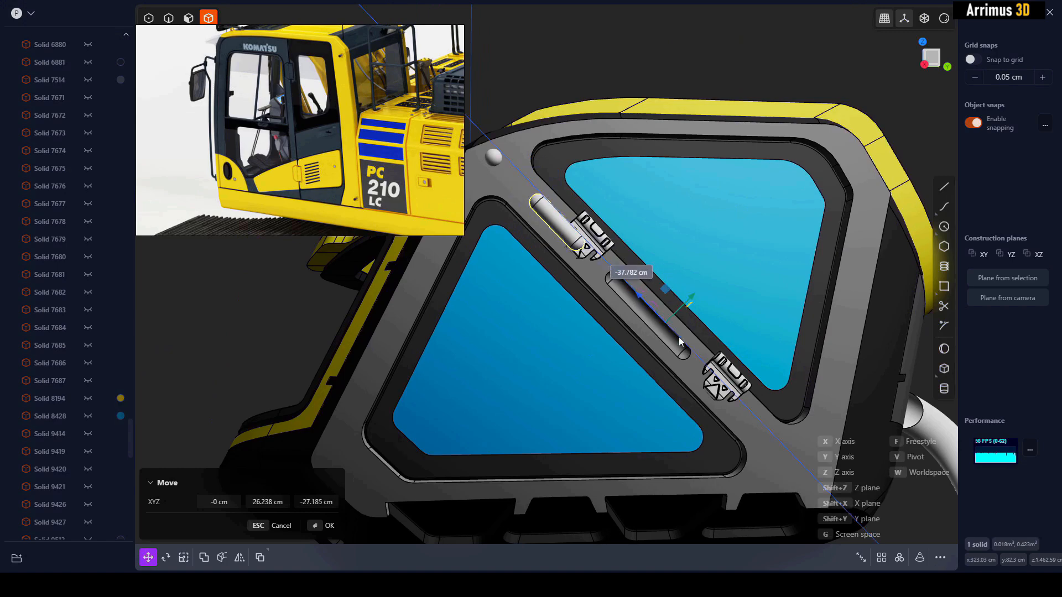
left_click_drag(692, 354, 656, 145)
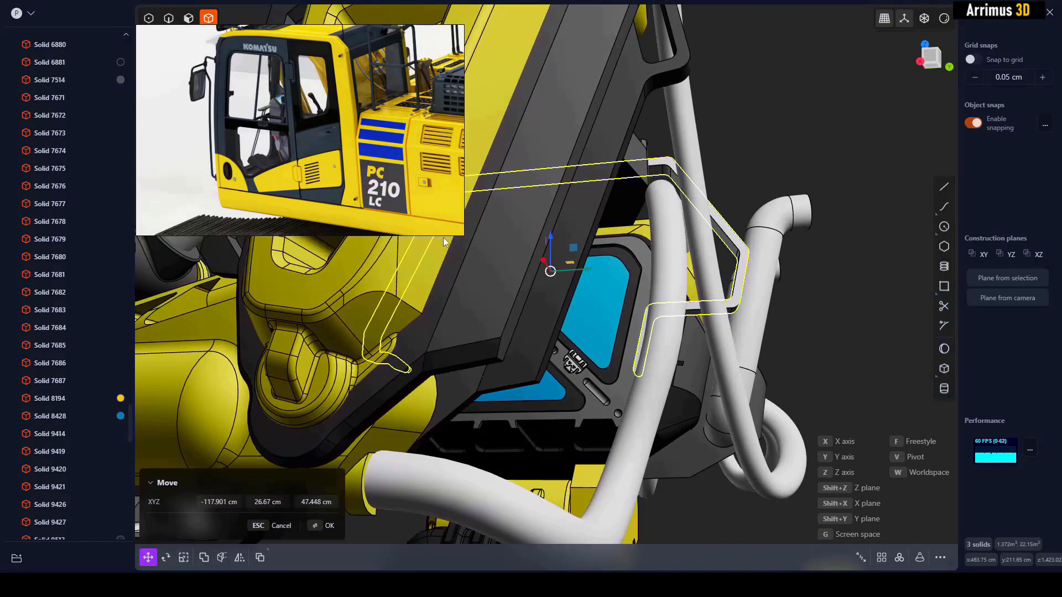
middle_click_drag(481, 224, 560, 187)
left_click_drag(589, 248, 580, 245)
middle_click_drag(579, 244, 613, 274)
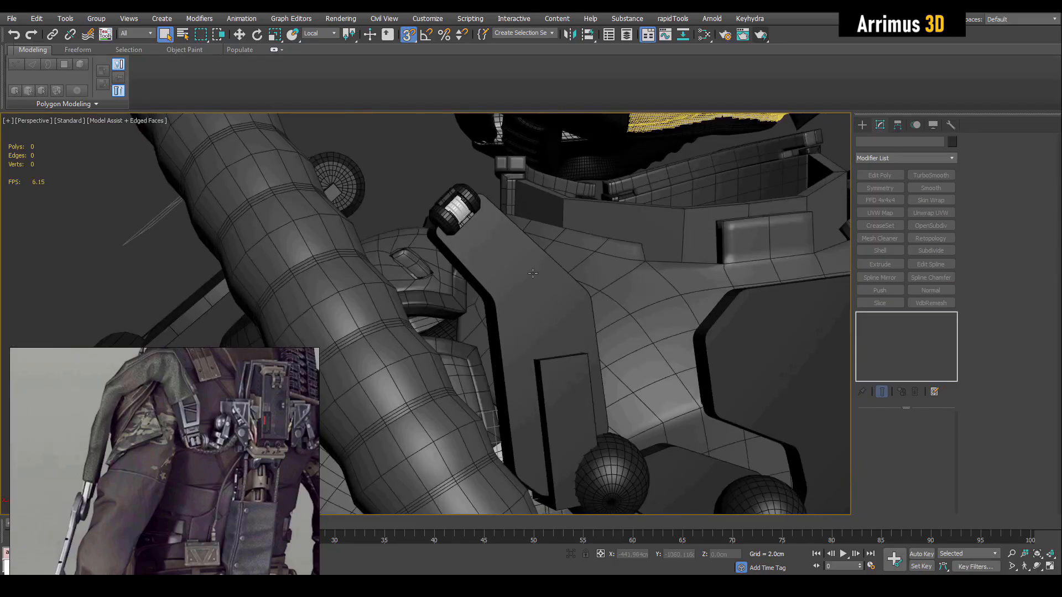
left_click(533, 274)
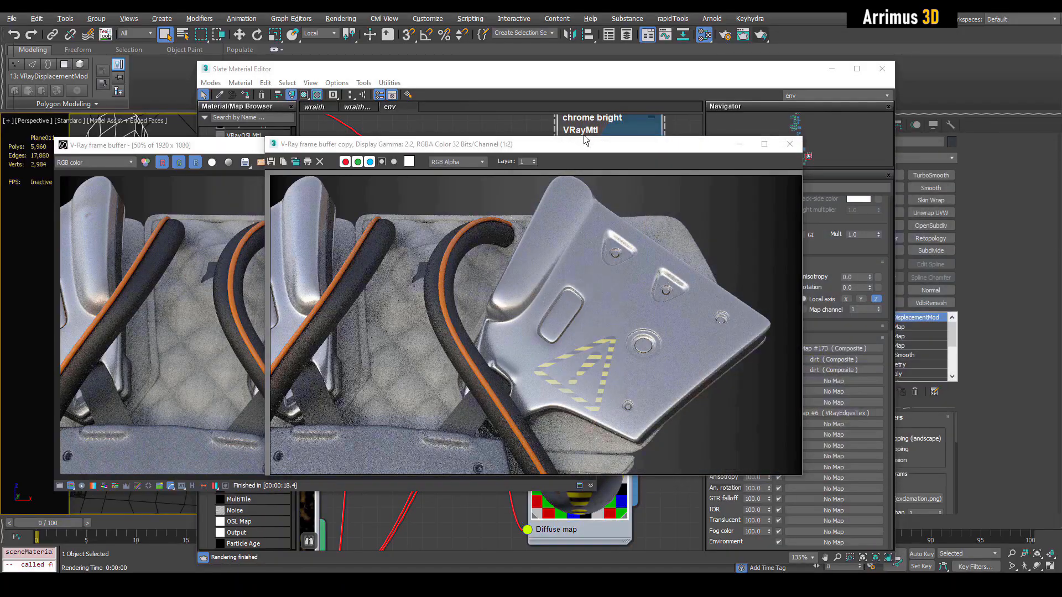
- In 3ds Max, place the V-Ray render copy beside the live frame buffer and examine the warning-triangle decal on the metal plate
mouse_move(555, 150)
left_mouse_down()
mouse_move(835, 155)
mouse_move(792, 156)
left_mouse_up()
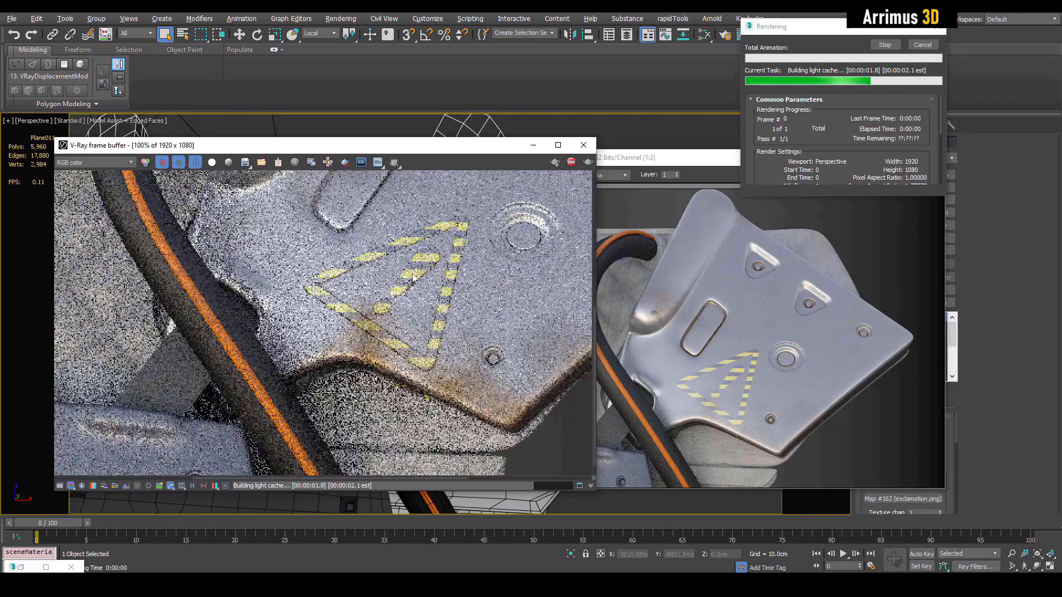
scroll(412, 258, "up", 5)
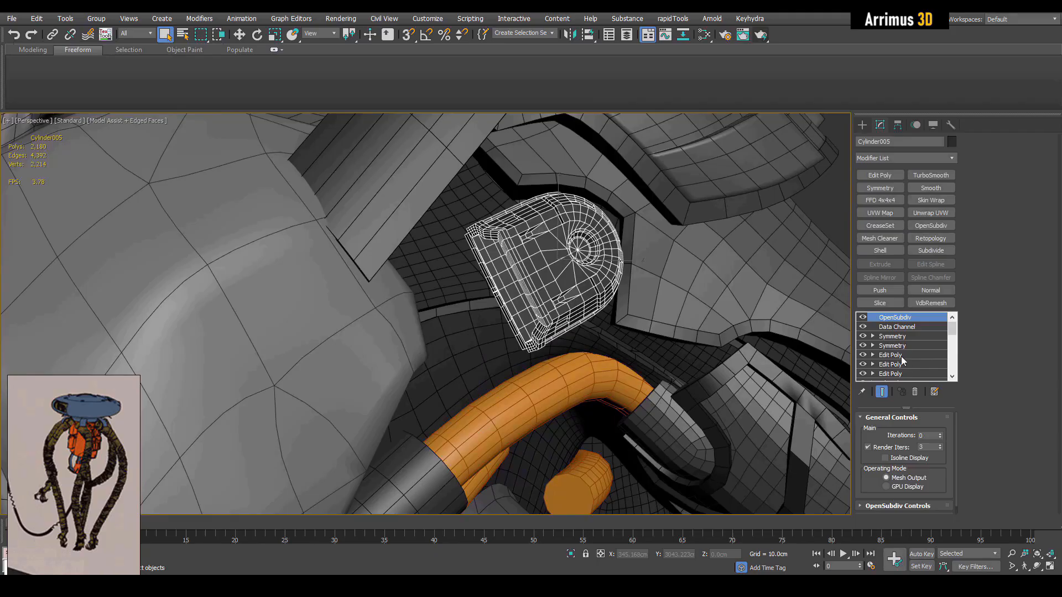
left_click(892, 356)
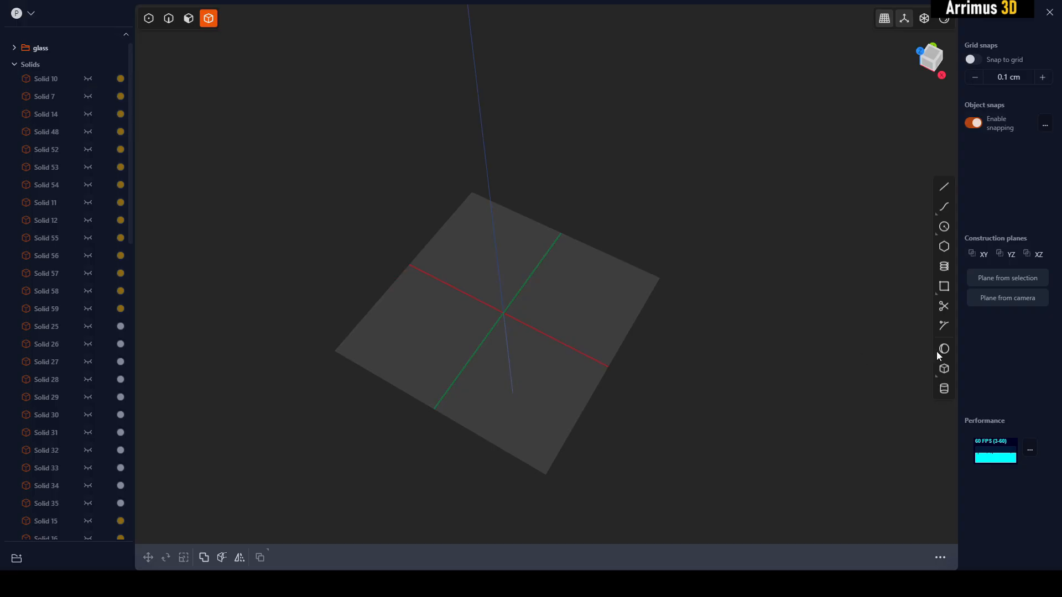
- In Plasticity, create a sphere centred at the origin with a radius of about 260.5 cm
left_click(943, 350)
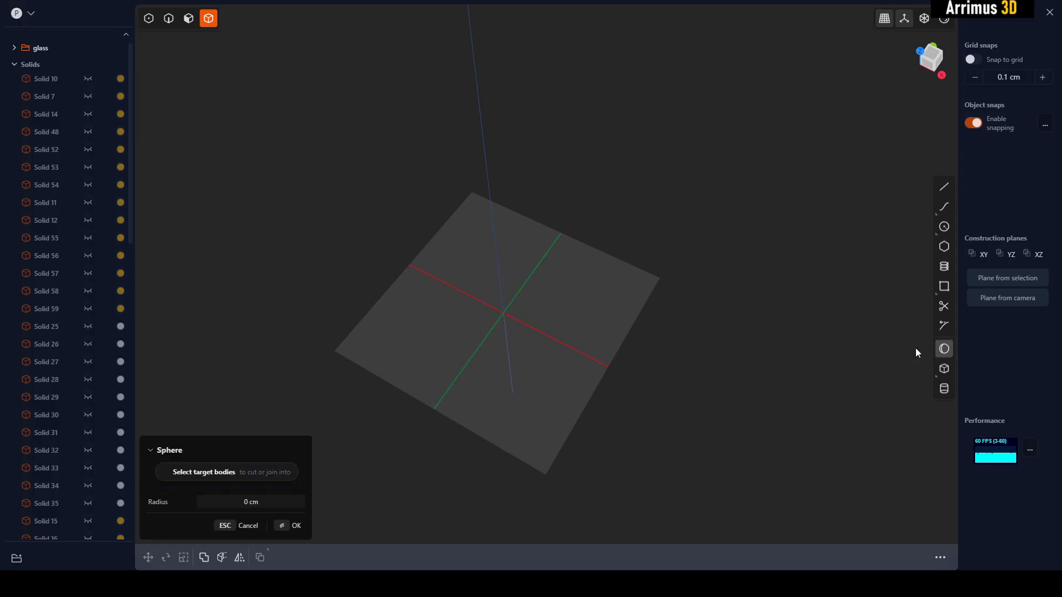
left_click(496, 313)
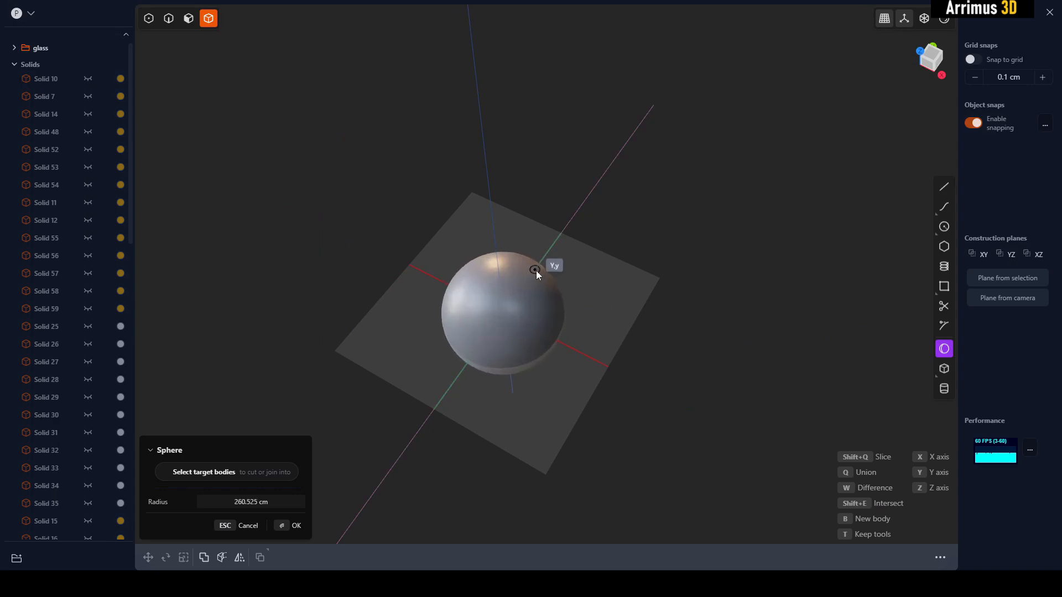
key("Return")
scroll(611, 250, "up", 2)
middle_click_drag(612, 250, 652, 244)
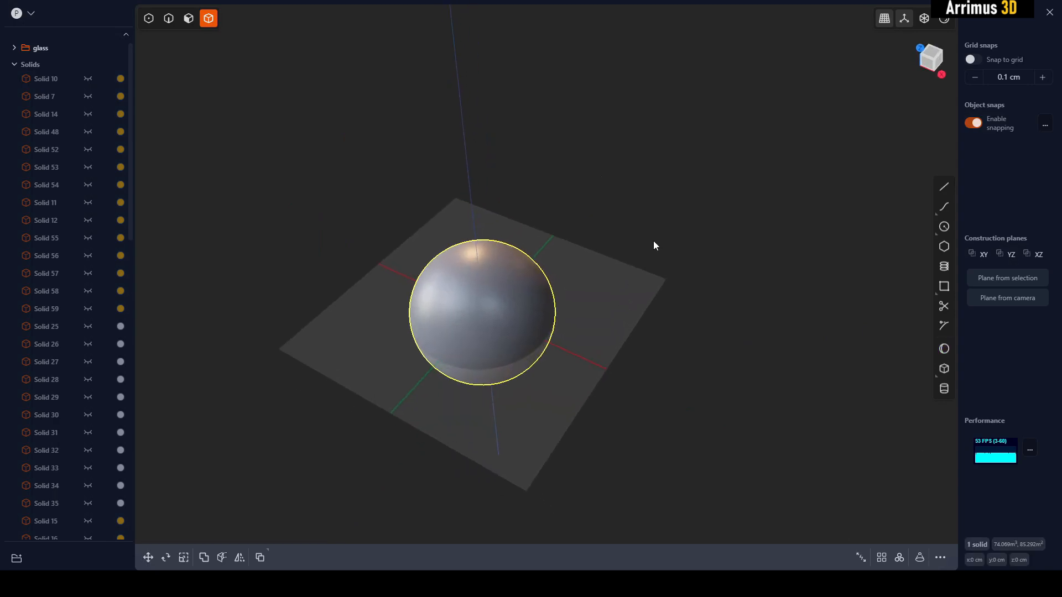
- Place a copy of the sphere offset in the YZ plane so it partly overlaps the original
left_click(518, 303)
middle_click_drag(570, 304, 517, 273)
key("g")
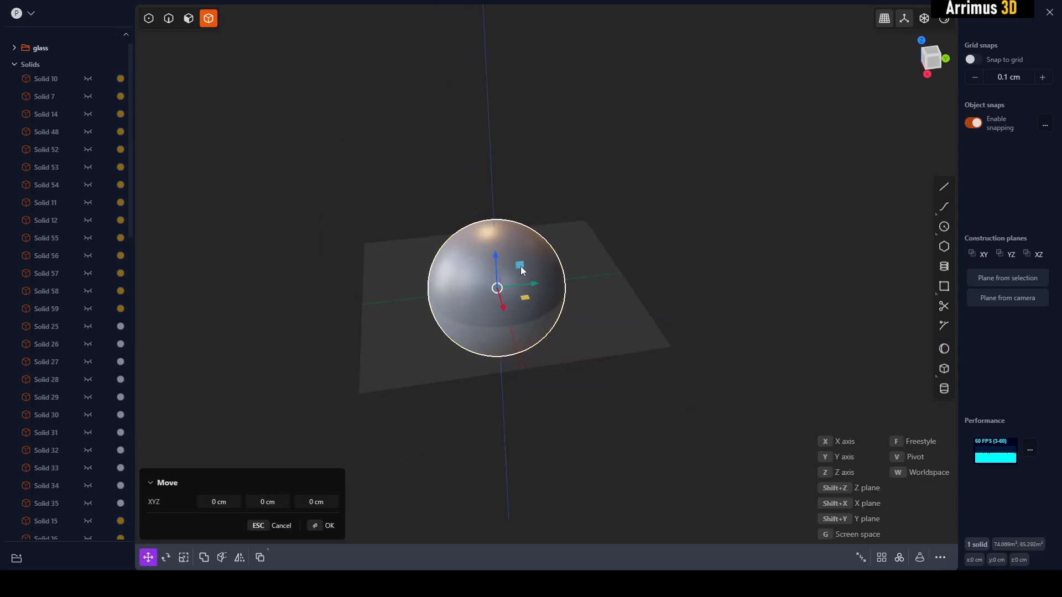
left_click_drag(522, 270, 584, 221)
key("Return")
left_click(739, 290)
middle_click_drag(740, 289, 594, 336)
- Place another copy of the origin sphere, offset by about 327, -285 and -9 cm in X, Y and Z
left_click(573, 288)
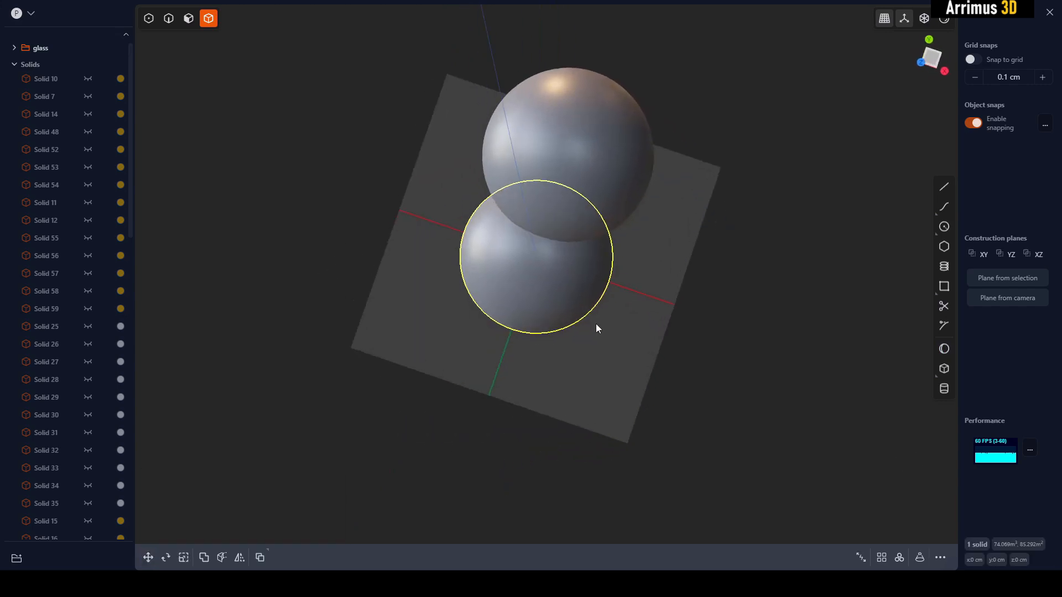
key("g")
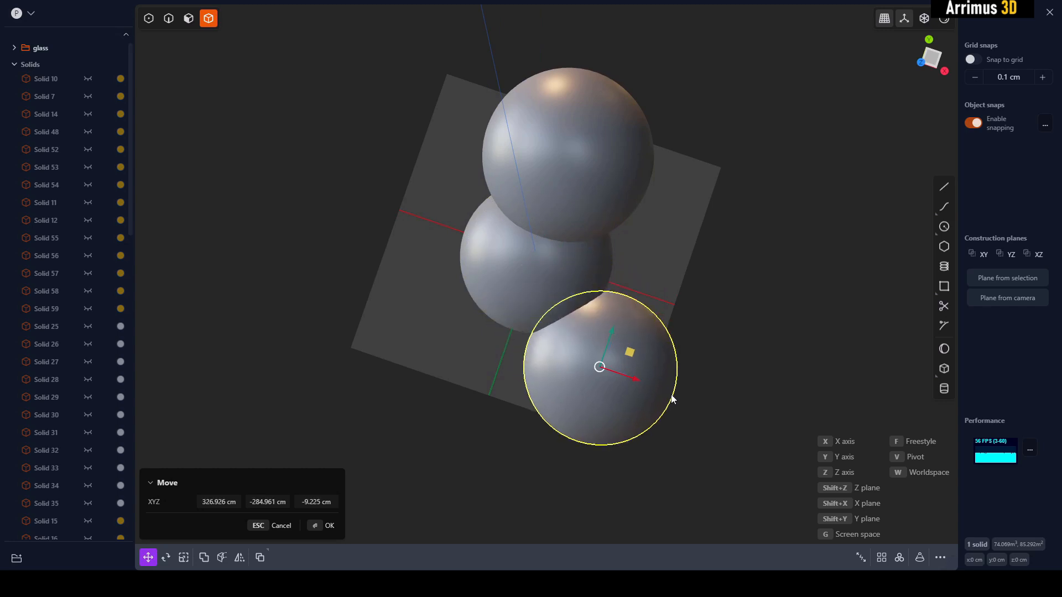
left_click(671, 393)
left_click(734, 395)
middle_click_drag(733, 395, 747, 334)
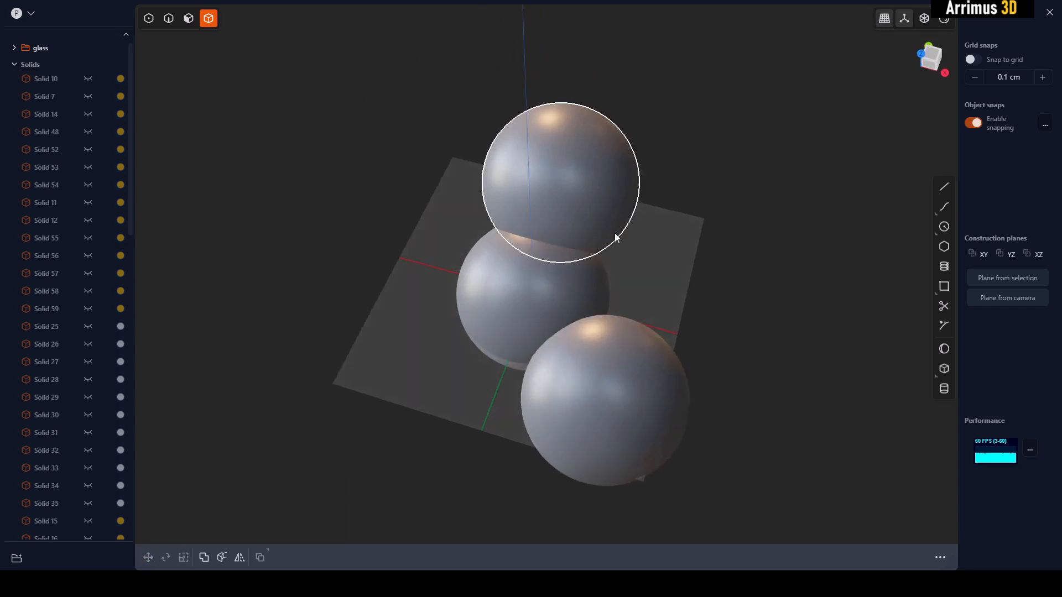
- Join the three overlapping spheres into one solid with a Boolean union
left_click_drag(704, 126, 515, 366)
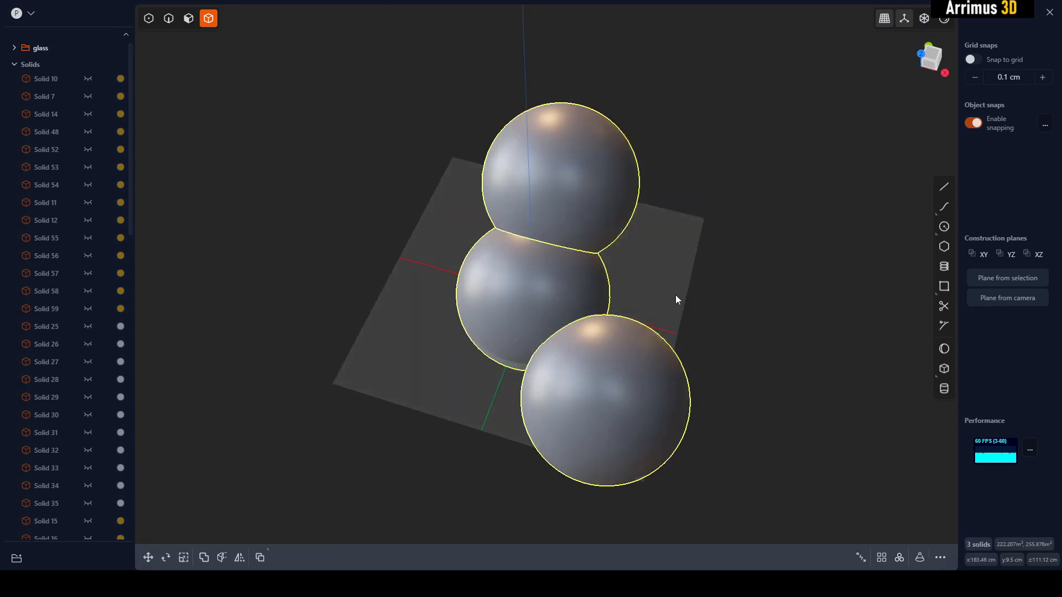
key("b")
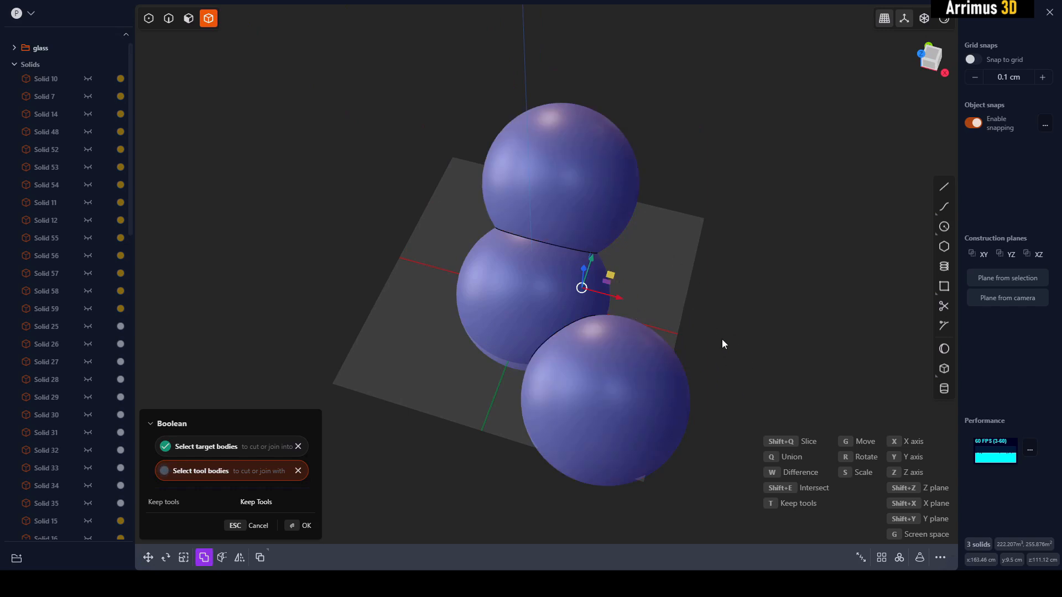
left_click_drag(732, 164, 528, 367)
key("q")
key("Return")
- Fillet the two edges where the spheres meet with a distance of about 123 cm
middle_click_drag(772, 308, 819, 303)
key("2")
left_click(516, 249)
left_click(613, 288)
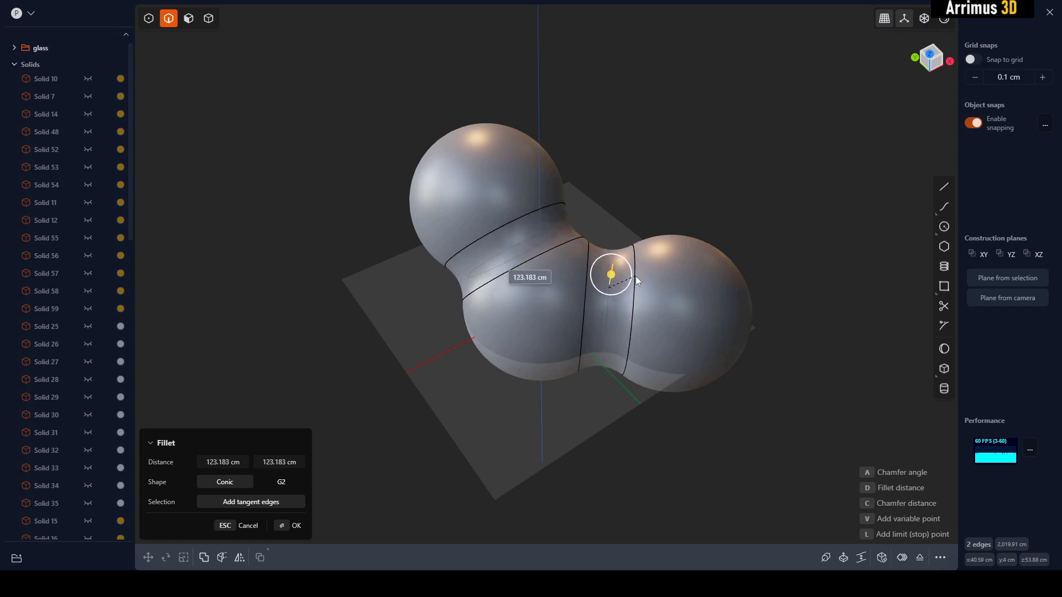
key("Return")
middle_click_drag(821, 267, 725, 264)
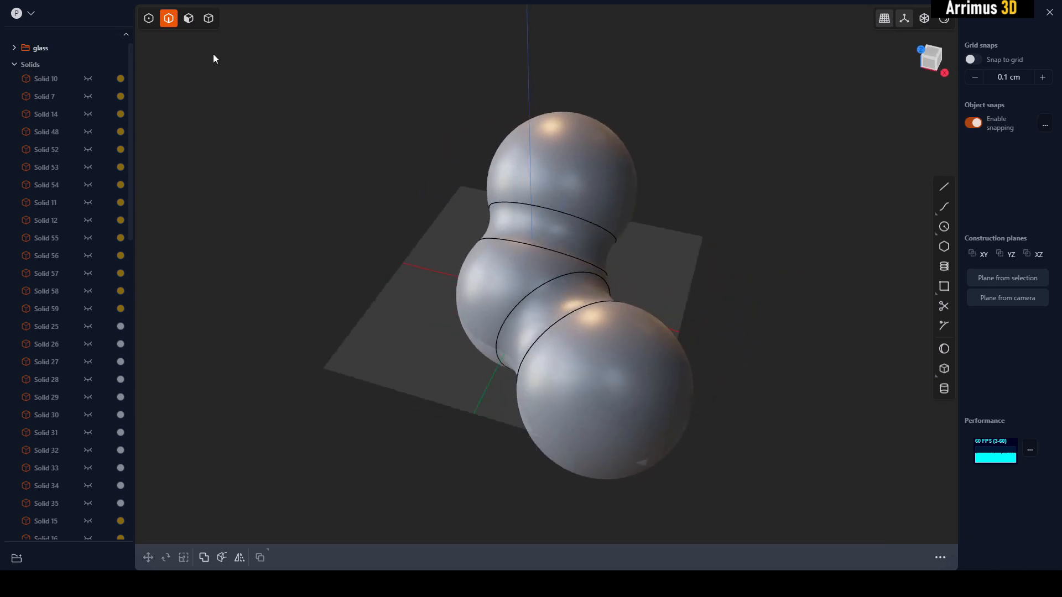
- Offset the raised end sphere's face outward to enlarge it to a radius of about 398 cm
left_click(184, 23)
middle_click_drag(643, 158, 602, 208, "shift")
left_click(620, 280)
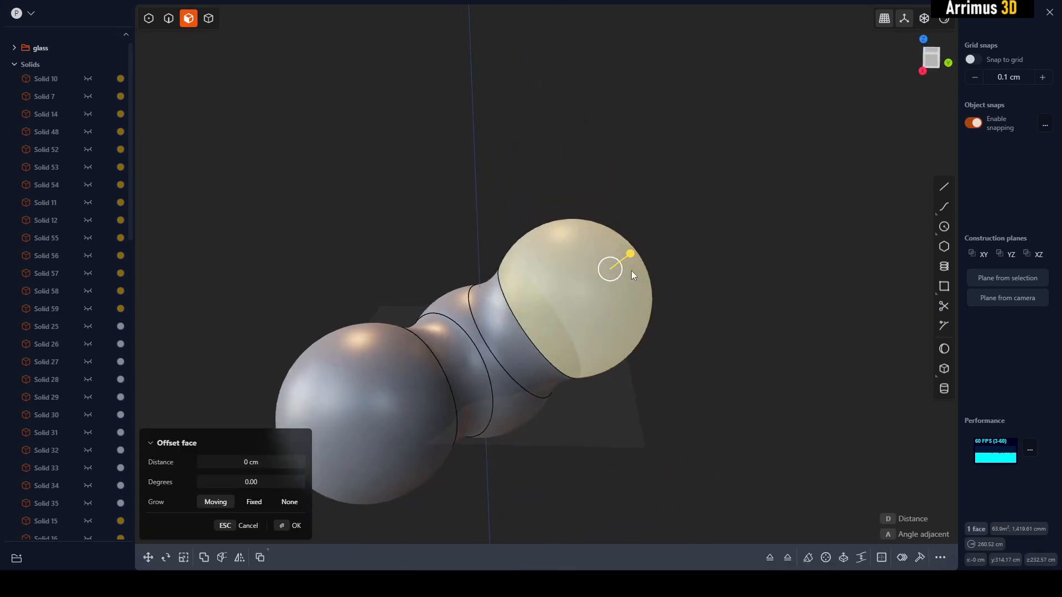
left_click_drag(615, 276, 641, 269)
middle_click_drag(614, 298, 685, 369)
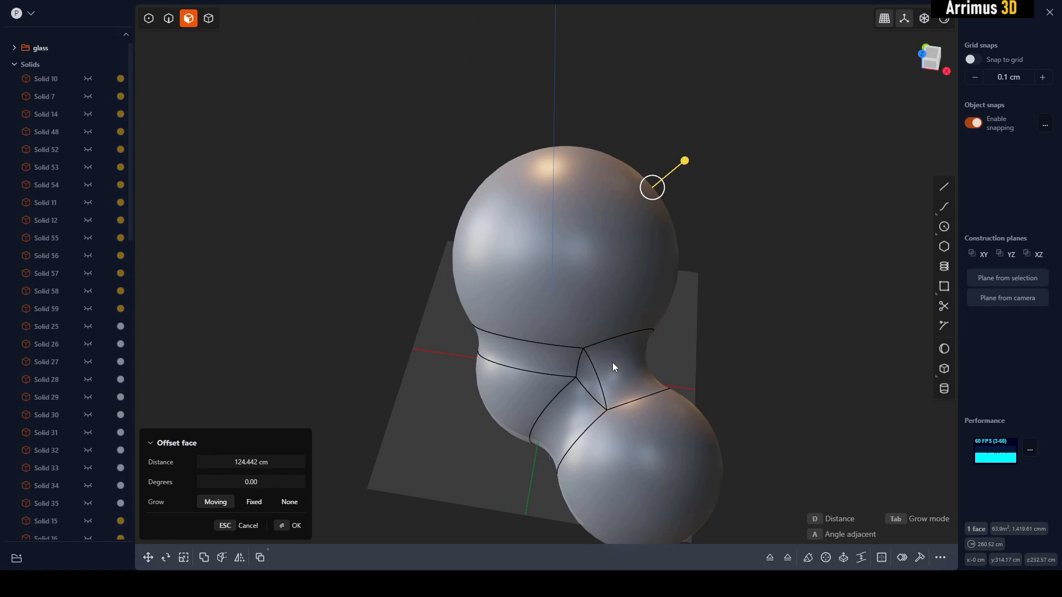
key("Escape")
key("e")
left_click_drag(619, 255, 653, 284)
middle_click_drag(806, 344, 691, 289)
- Try to move the enlarged sphere's face away from the middle sphere, mainly in Y and Z
left_click(639, 265)
middle_click_drag(639, 265, 635, 248, "shift")
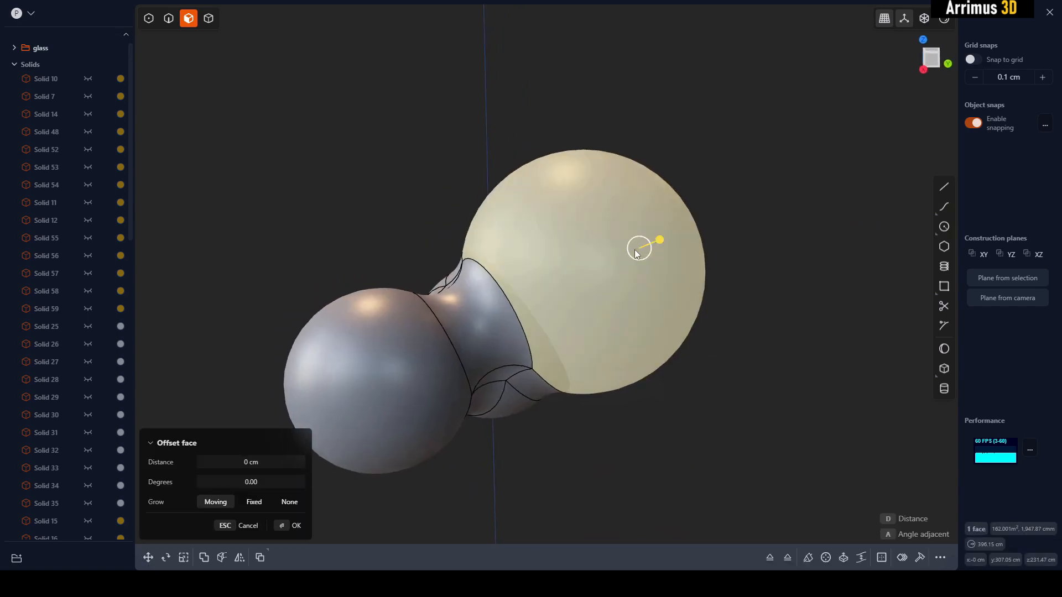
key("g")
key("g")
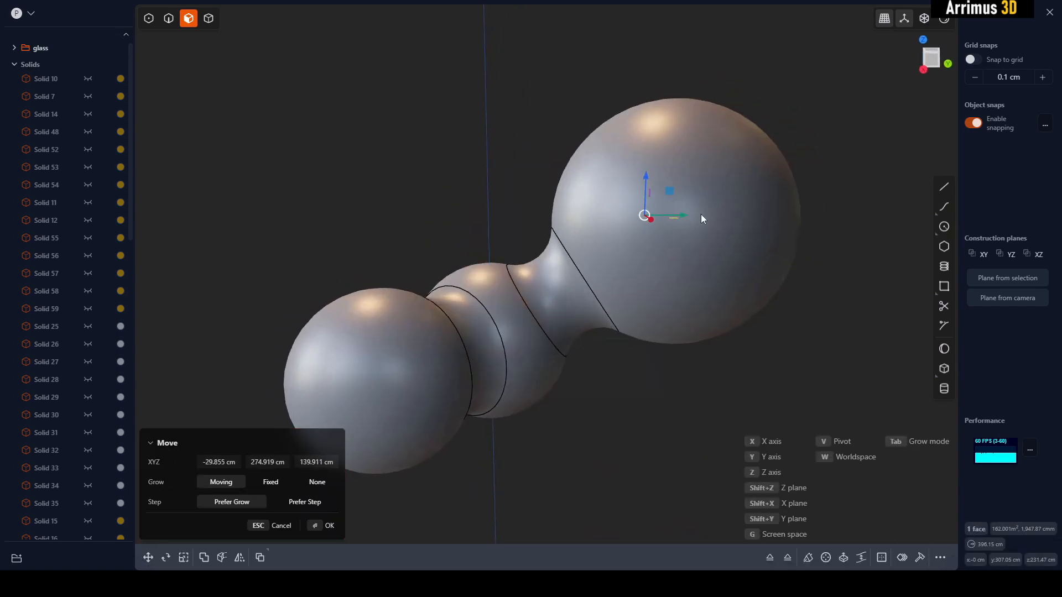
left_click(614, 262)
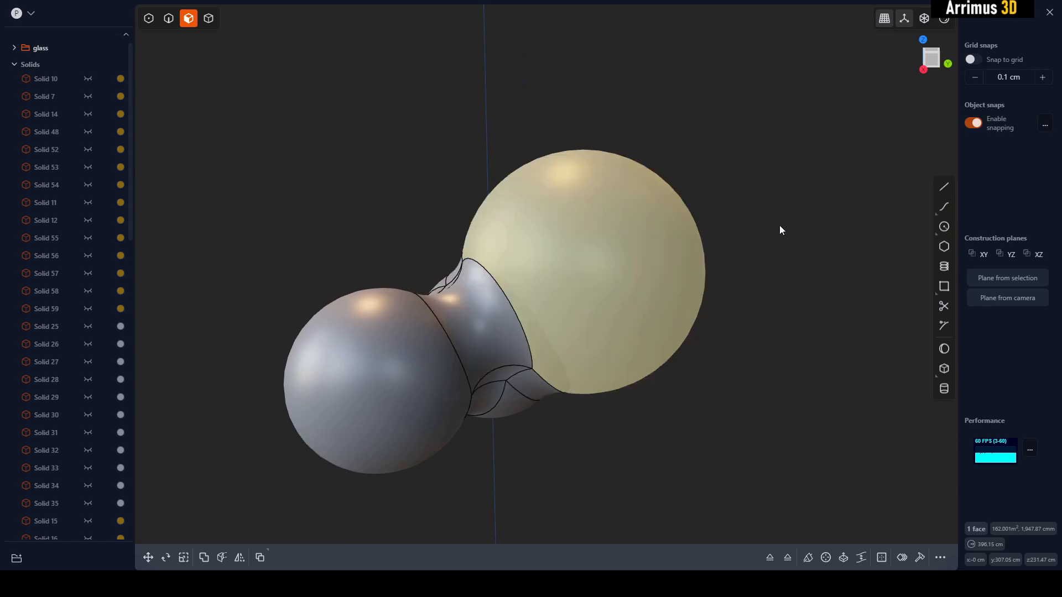
left_click(755, 221)
- Move the enlarged sphere's face away from the middle sphere so a separate neck forms between them
middle_click_drag(758, 232, 691, 268, "shift")
scroll(677, 269, "down", 3)
left_click(565, 305)
middle_click_drag(565, 305, 636, 311)
key("g")
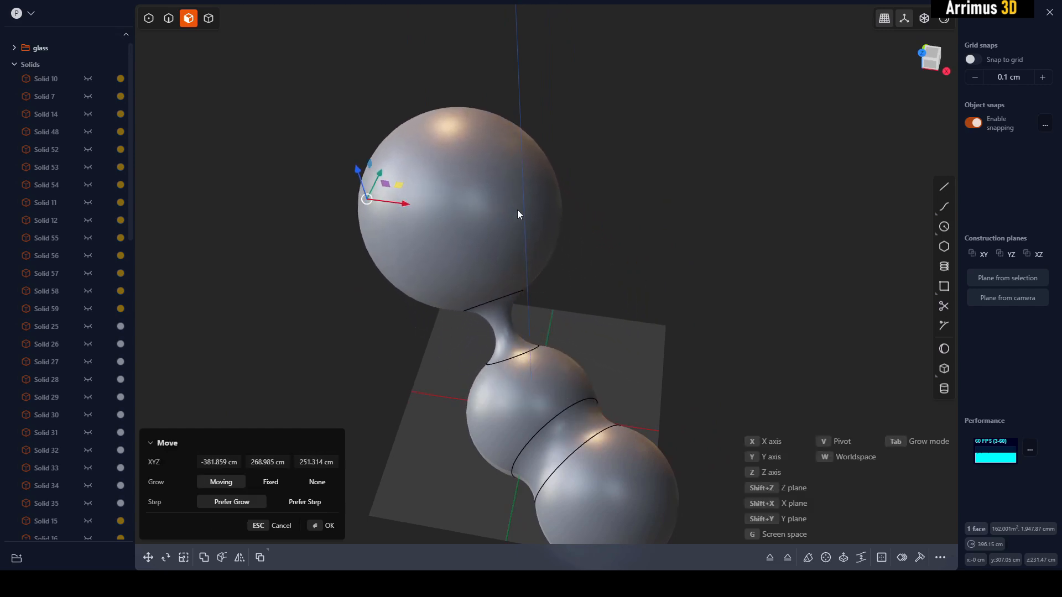
middle_click_drag(635, 273, 774, 320)
key("Escape")
- Move the small end sphere's face outward to about X 509, Y -453 and Z -14 cm
left_click(717, 308)
key("g")
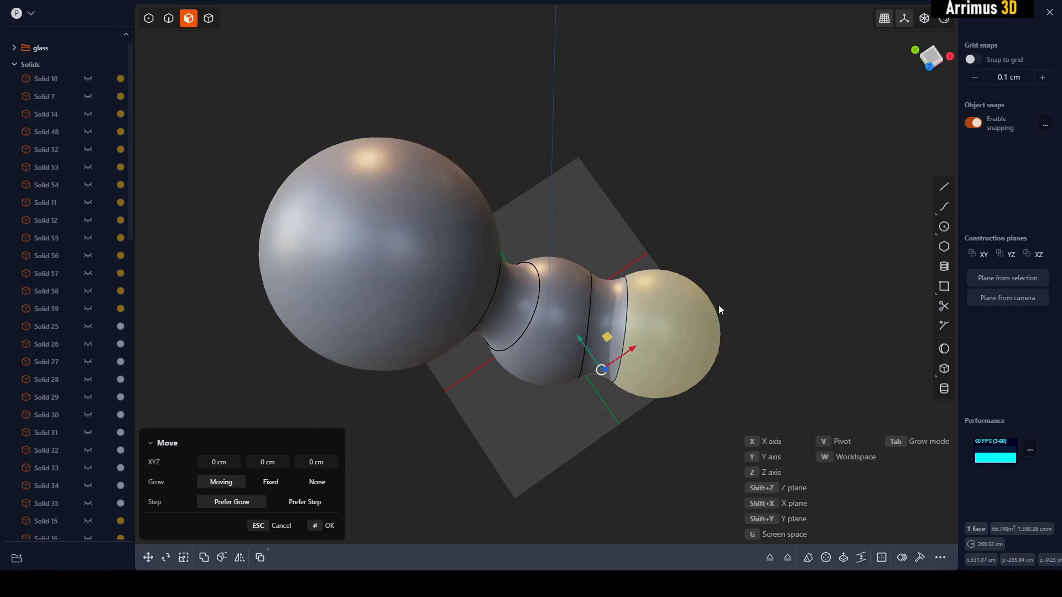
key("Escape")
middle_click_drag(805, 260, 667, 291)
- Move the middle sphere's face away from the origin in the positive X and Y directions
left_click(524, 303)
key("g")
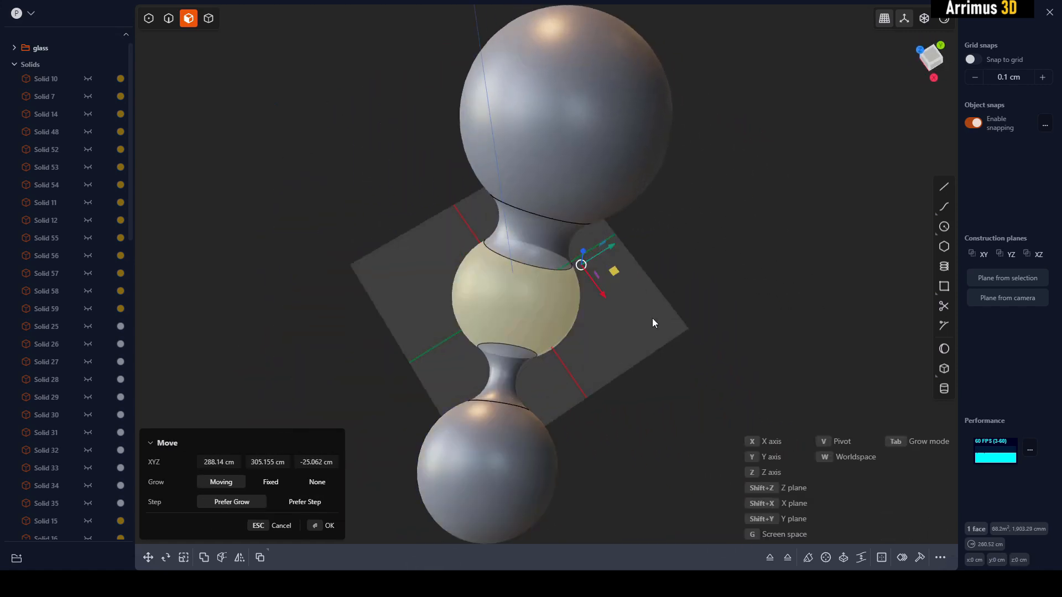
middle_click_drag(680, 284, 369, 326)
key("Escape")
- Reposition the small end sphere's face slightly relative to the shifted middle sphere
left_click(369, 327)
key("g")
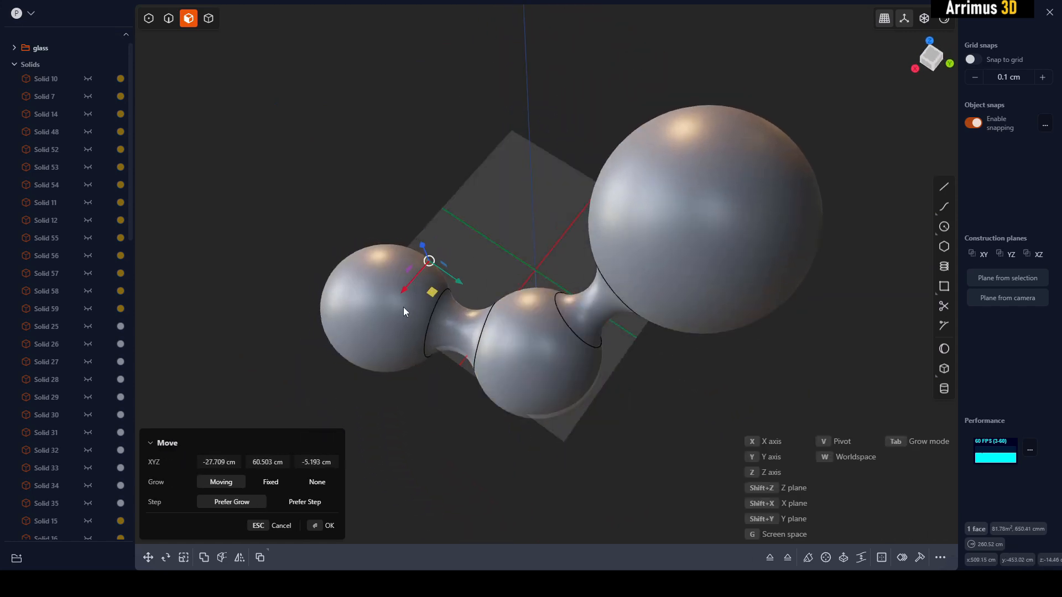
key("Escape")
key("Escape")
- Set a construction plane from the camera view and draw a zigzag polyline running across all three spheres, extending past both ends
middle_click_drag(496, 234, 669, 286)
middle_click_drag(645, 111, 733, 224)
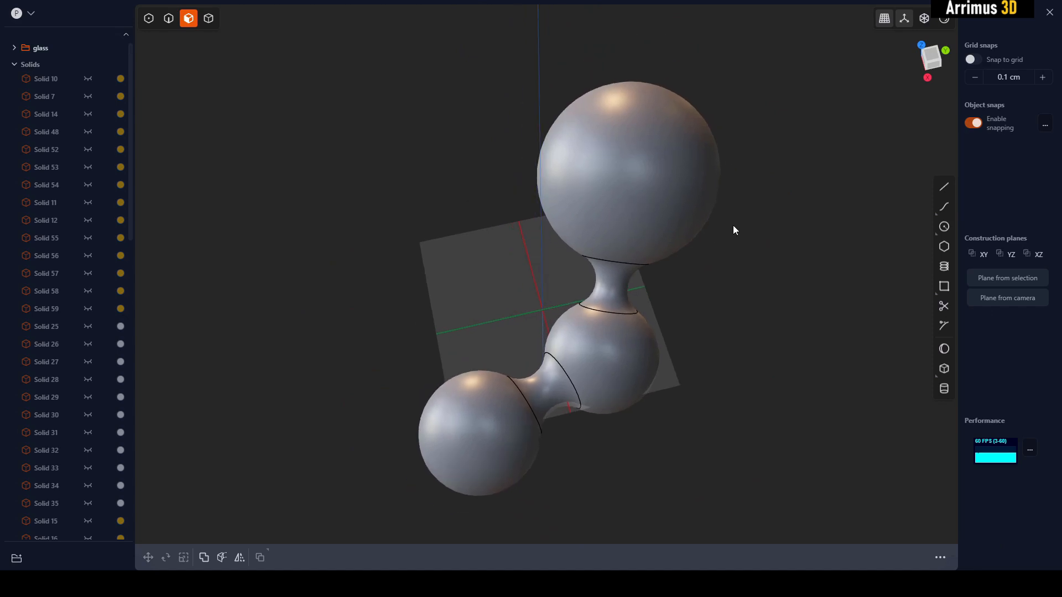
left_click(1004, 301)
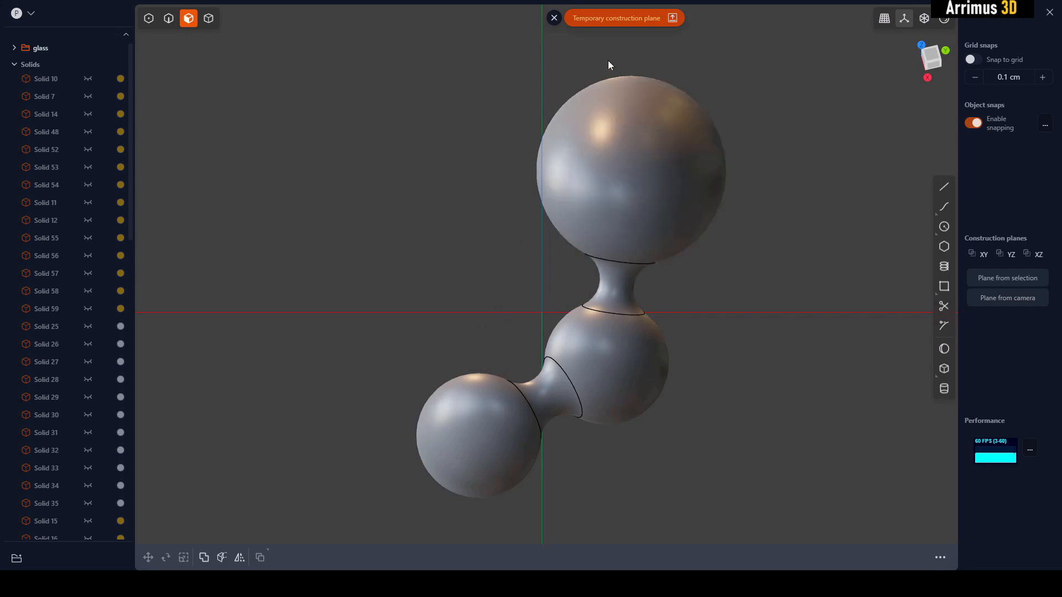
key("l")
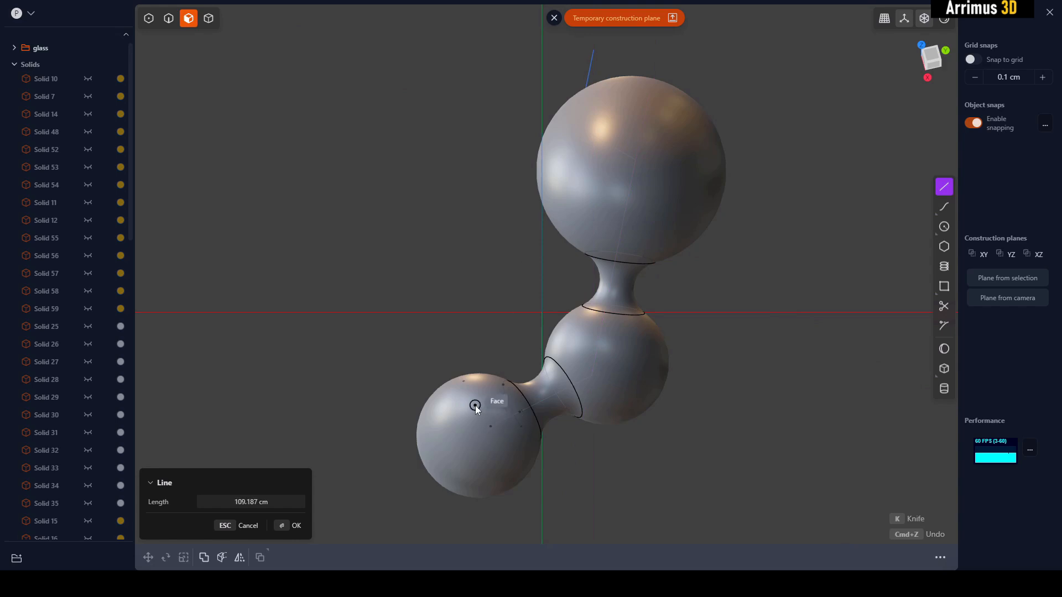
double_click(396, 493)
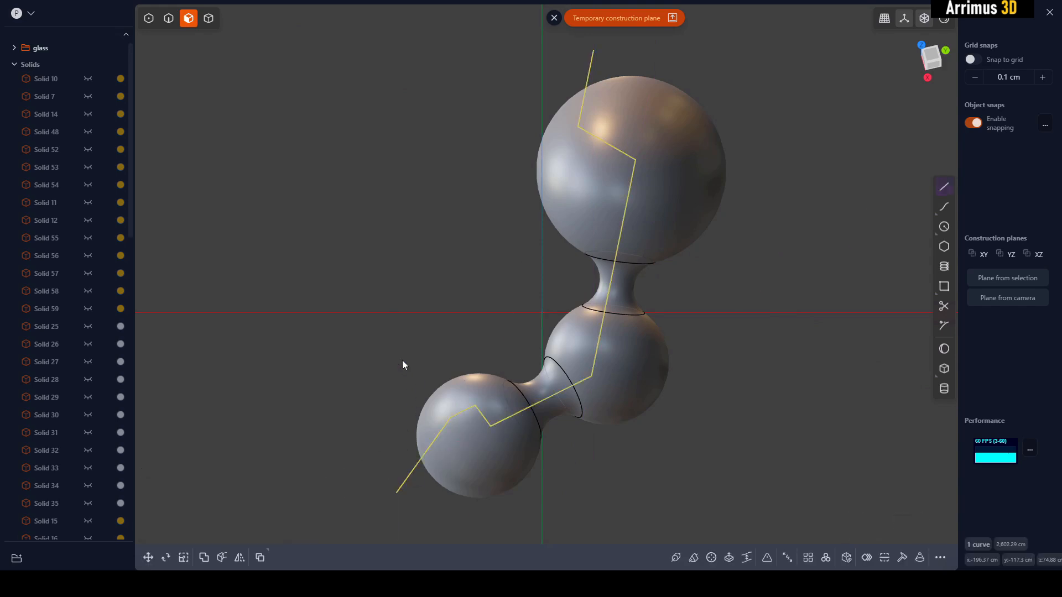
- Fillet the corners of the zigzag polyline with a distance of about 42.5 cm
key("e")
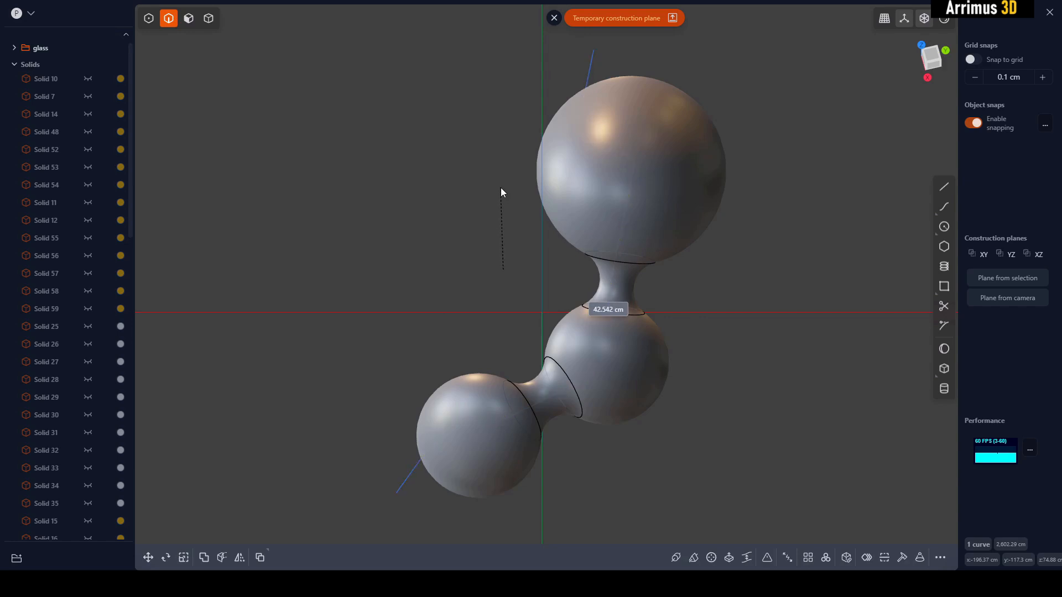
key("Escape")
left_click(812, 264)
- Cut the joined-sphere solid along the rounded polyline
key("4")
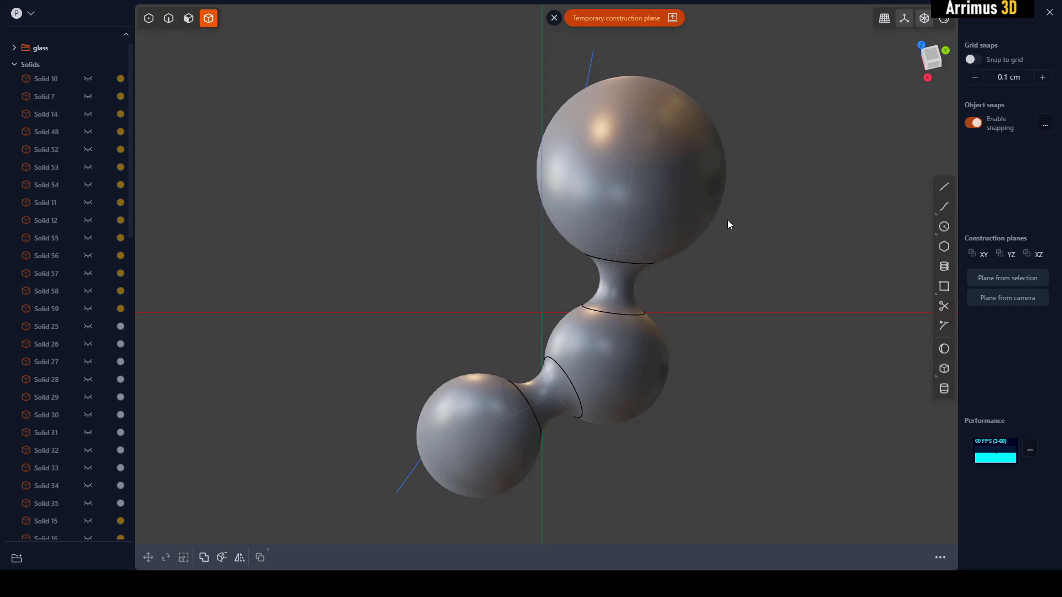
left_click(680, 186)
key("shift+c")
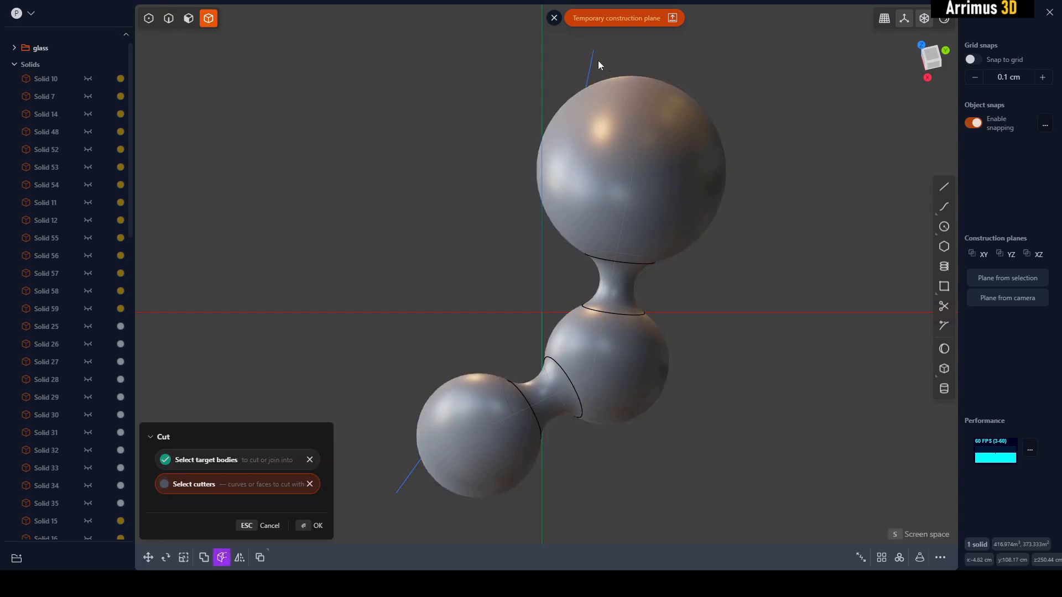
key("Escape")
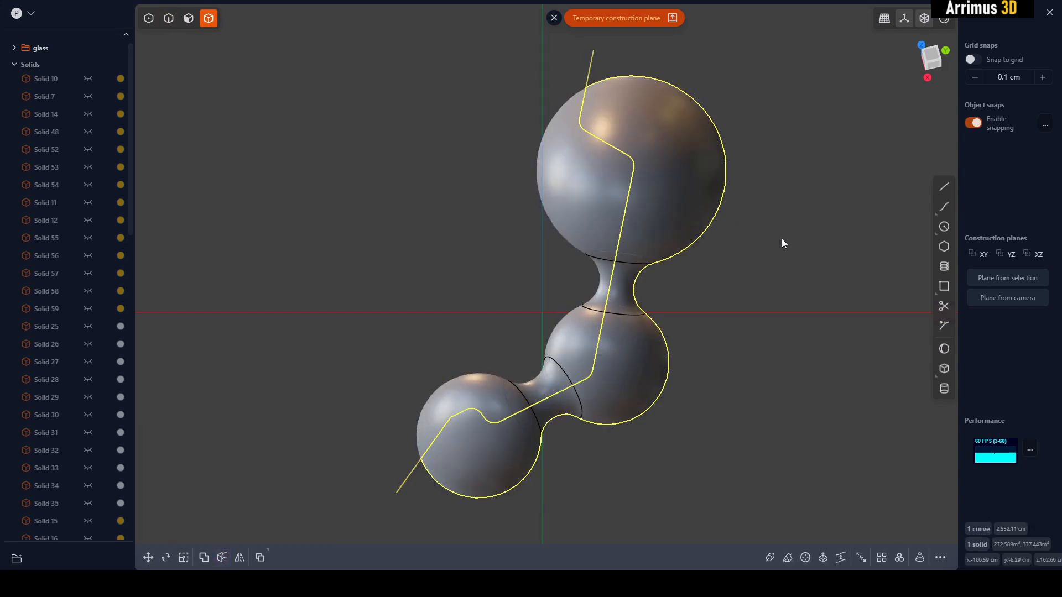
- Clear the leftover cutting polyline so that only the split sphere body remains
left_click(792, 254)
key("2")
left_click(589, 60)
key("Escape")
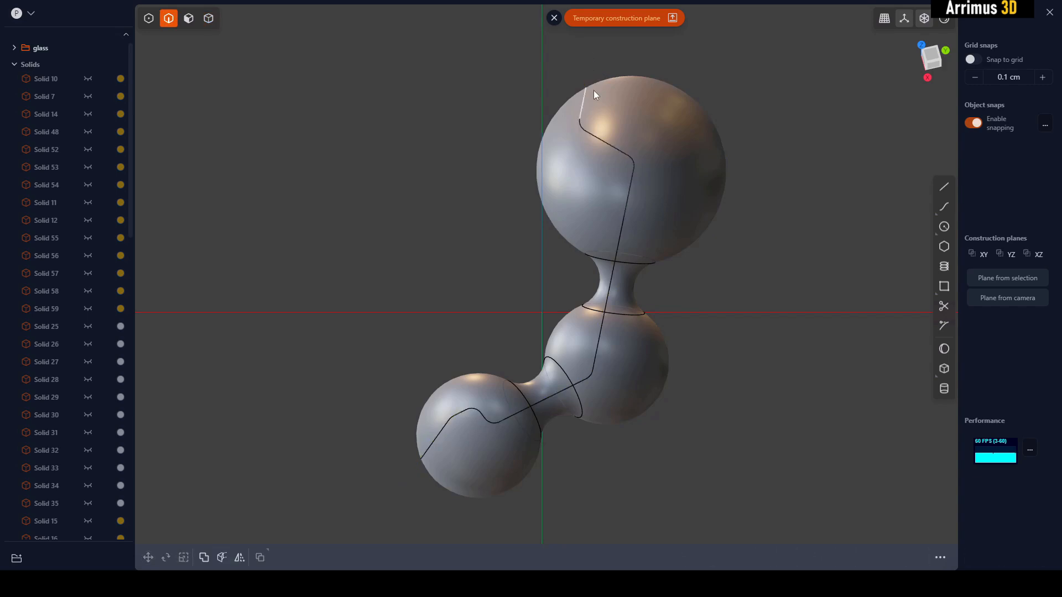
- Move the split-off piece sideways away from the rest of the sphere body to open a gap along the cut
key("4")
key("m")
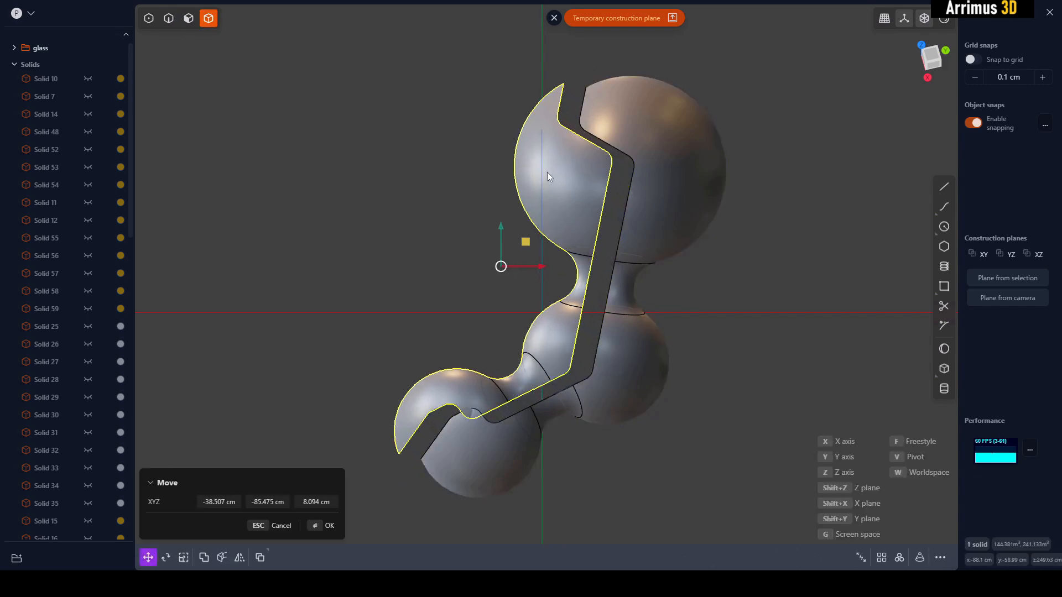
left_click(805, 264)
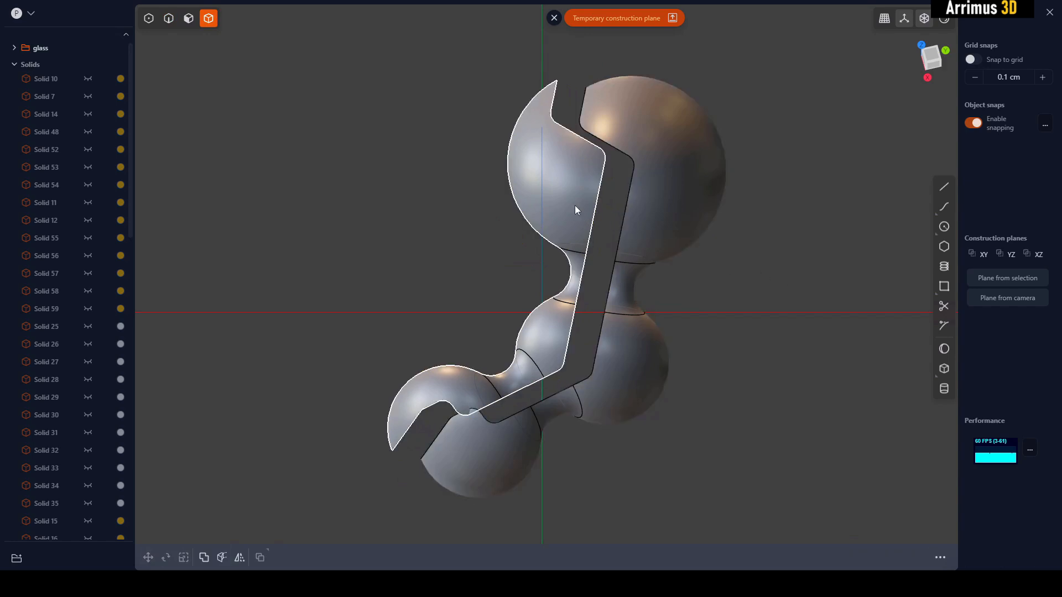
- Clear away the separated piece and set up face selection on the exposed cut side of the remaining body
middle_click_drag(569, 204, 636, 242)
scroll(636, 222, "up", 3)
key("3")
left_click(606, 288)
left_click(668, 263)
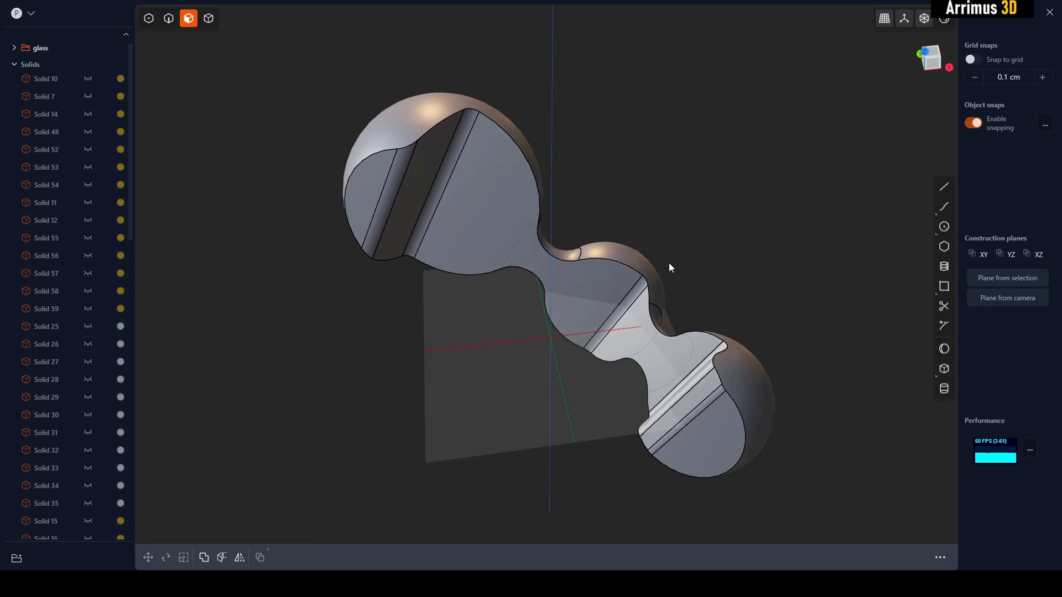
- Delete the rounded fillet faces and the step between them from the cut through the large sphere
left_click(428, 186)
key("Delete")
left_click(396, 176)
key("Delete")
middle_click_drag(651, 178, 480, 160)
left_click(443, 159)
key("Delete")
- Delete the large sphere's outer flat cut face, cancelling the face offset
left_click(442, 178)
left_click_drag(442, 178, 487, 211)
left_click_drag(428, 202, 453, 221)
right_click(453, 221)
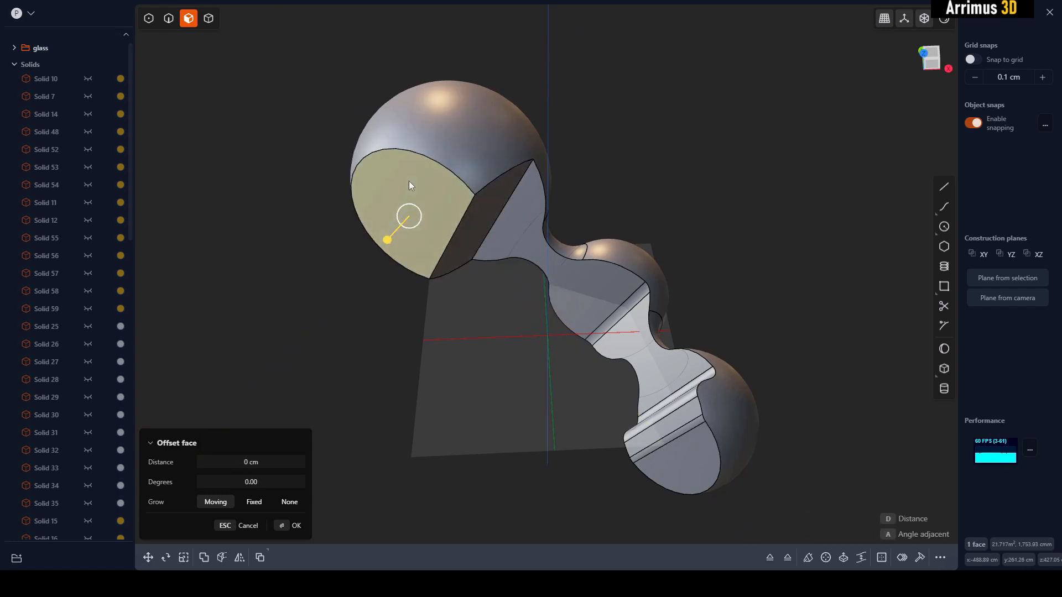
key("Escape")
key("Delete")
- Cancel the face offset and delete the remaining slanted cut face under the large sphere
middle_click_drag(477, 244, 476, 216)
left_click_drag(475, 220, 500, 230)
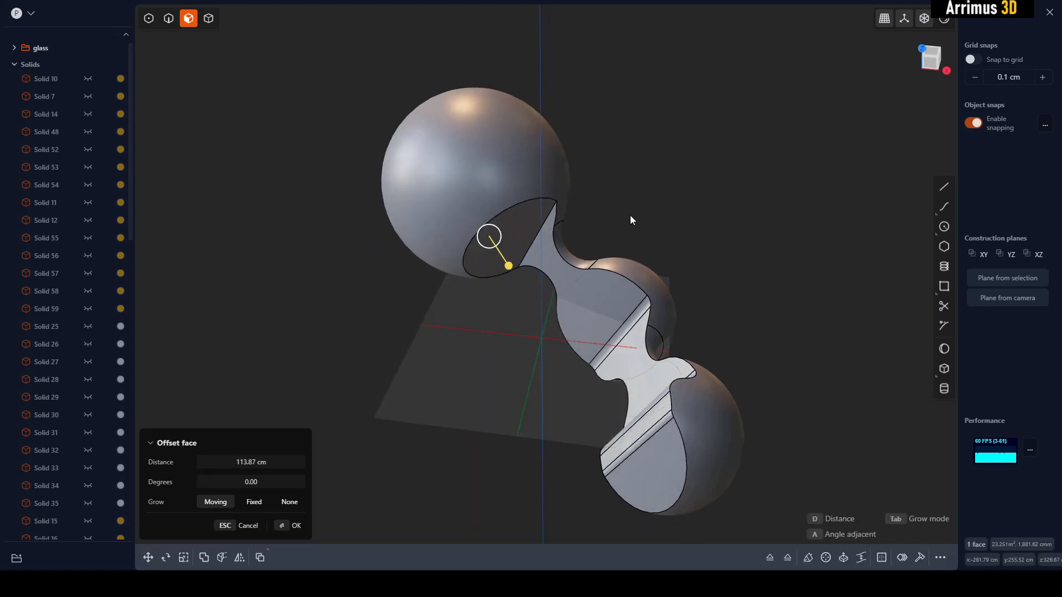
key("Escape")
key("Delete")
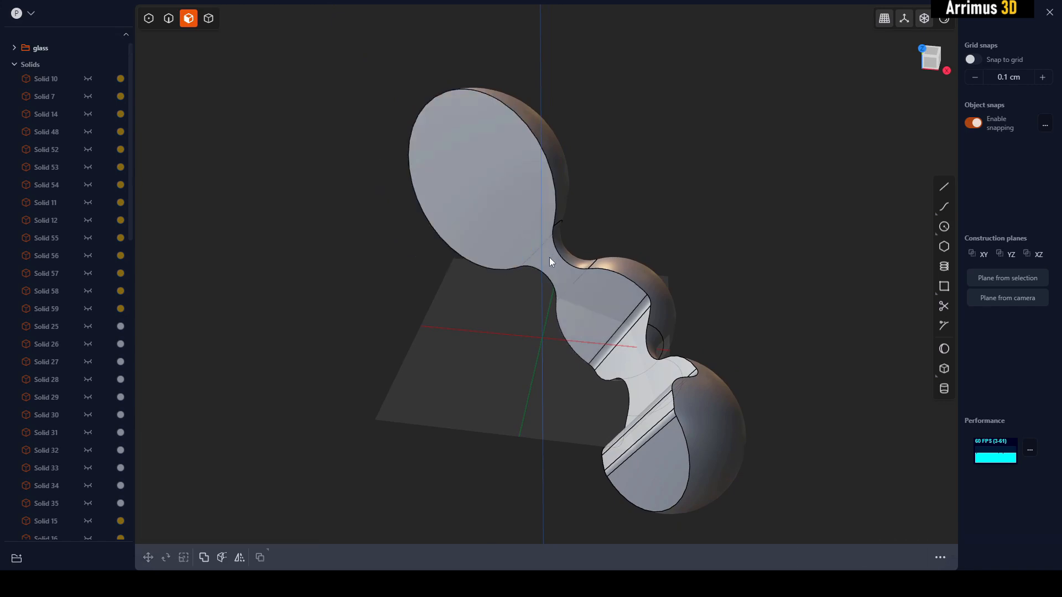
- Delete the rounded face at the middle sphere's bend and the rounded faces of the small sphere's stepped cut
left_click(549, 257)
middle_click_drag(549, 257, 625, 271)
key("Escape")
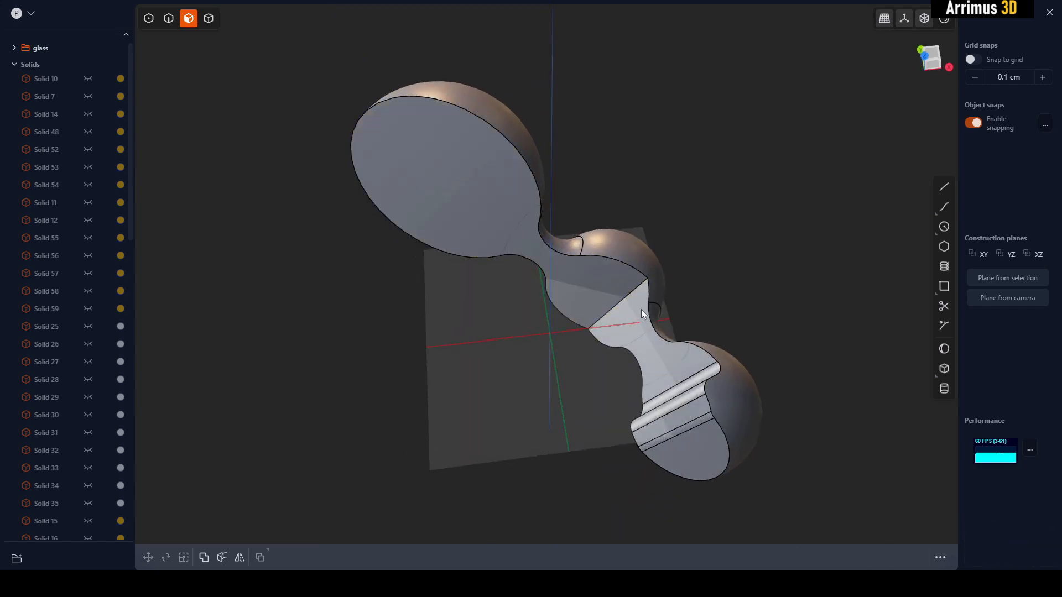
middle_click_drag(678, 390, 713, 377)
left_click(692, 393)
key("Delete")
- Offset the step face on the small sphere's cut by about -39.3 cm
left_click(674, 362)
key("o")
middle_click_drag(660, 347, 615, 321)
key("d")
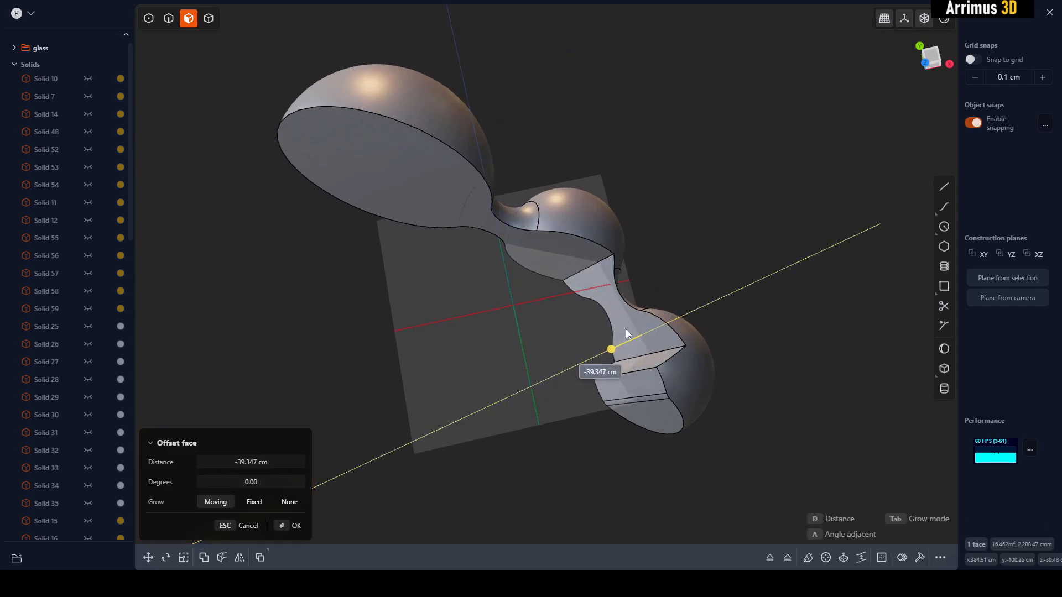
left_click(625, 329)
- Offset the large flat cut face that spans the large and middle spheres
left_click(609, 258)
middle_click_drag(676, 288, 555, 238)
left_click(529, 185)
key("d")
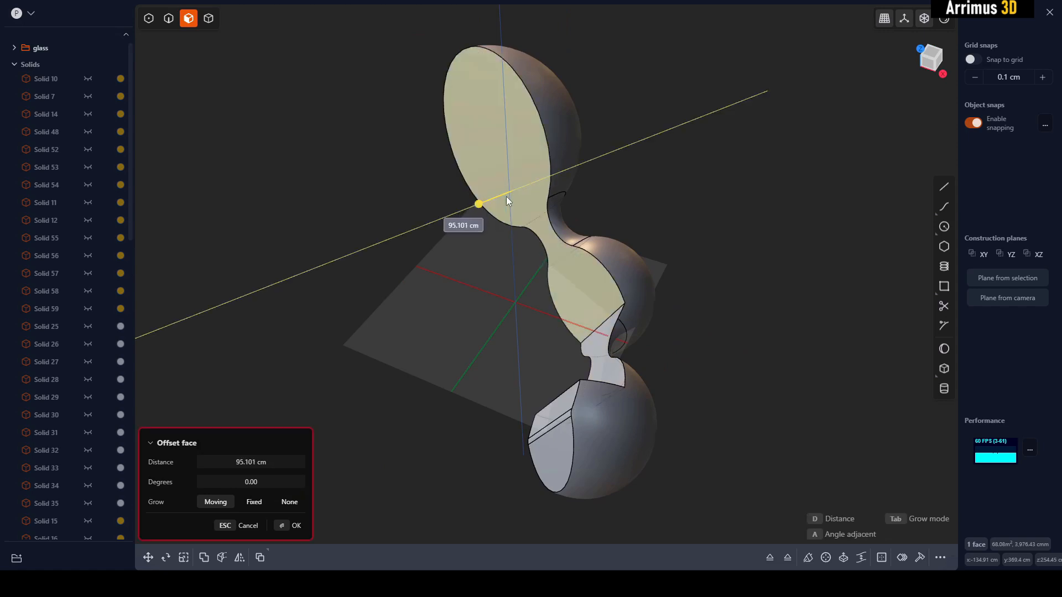
left_click(556, 191)
- Fillet the edge where the two flat cut faces meet on the middle sphere
left_click(605, 263)
key("2")
middle_click_drag(682, 269, 668, 311)
left_click(609, 281)
key("d")
left_click(626, 267)
key("Return")
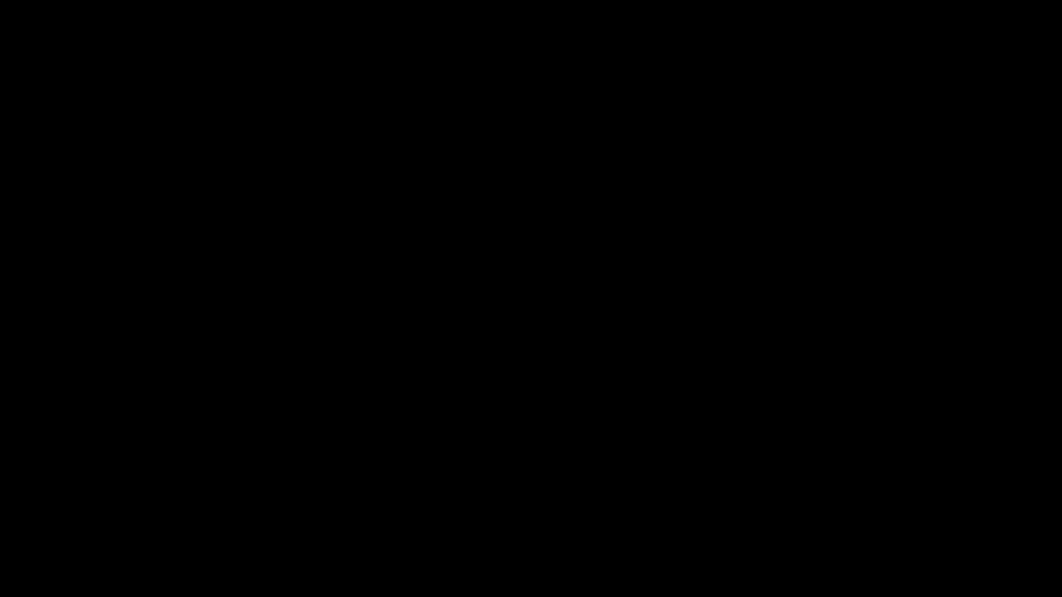